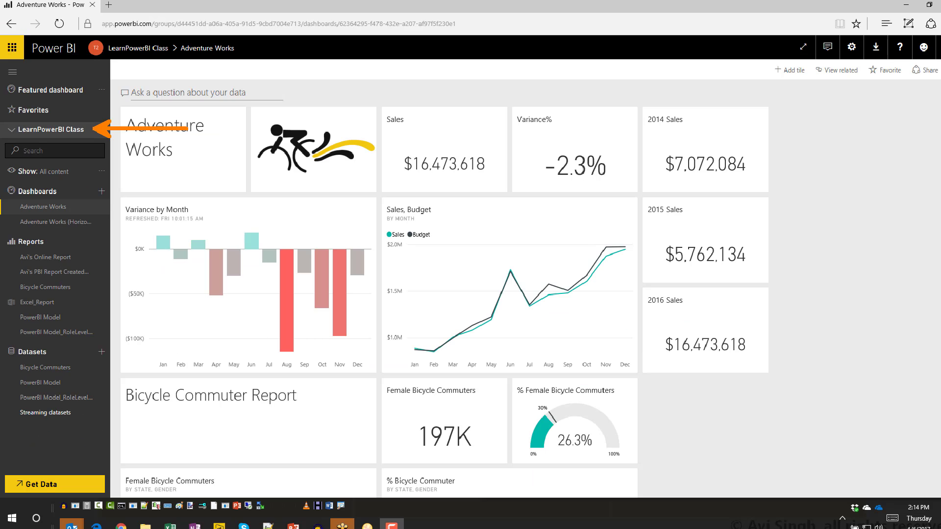
Step: Review the Adventure Works dashboard's Access list and the signed-in account, then close the Share pane
left_click(199, 276)
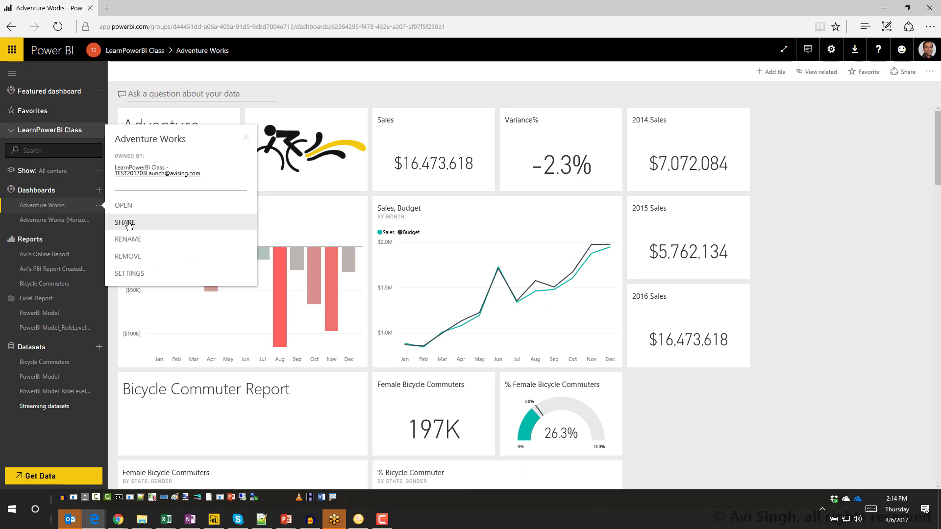
left_click(125, 223)
left_click(735, 107)
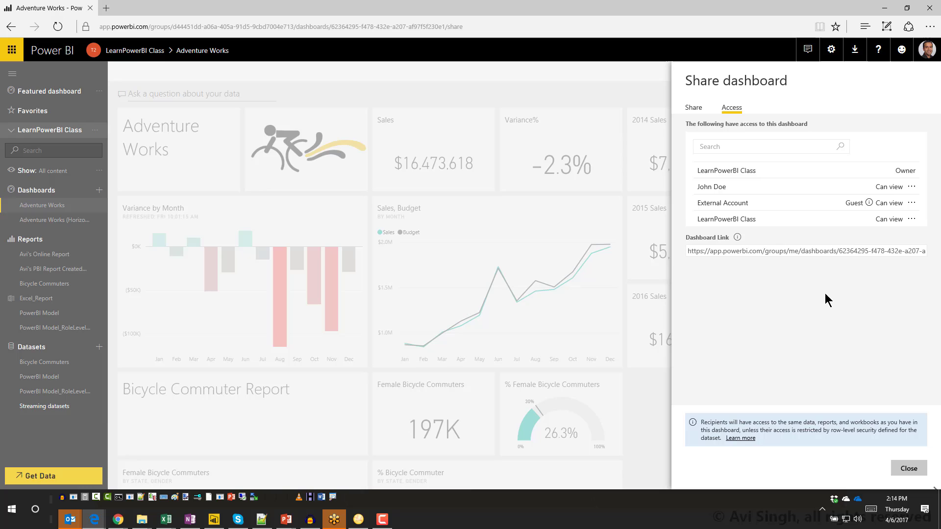
left_click(927, 52)
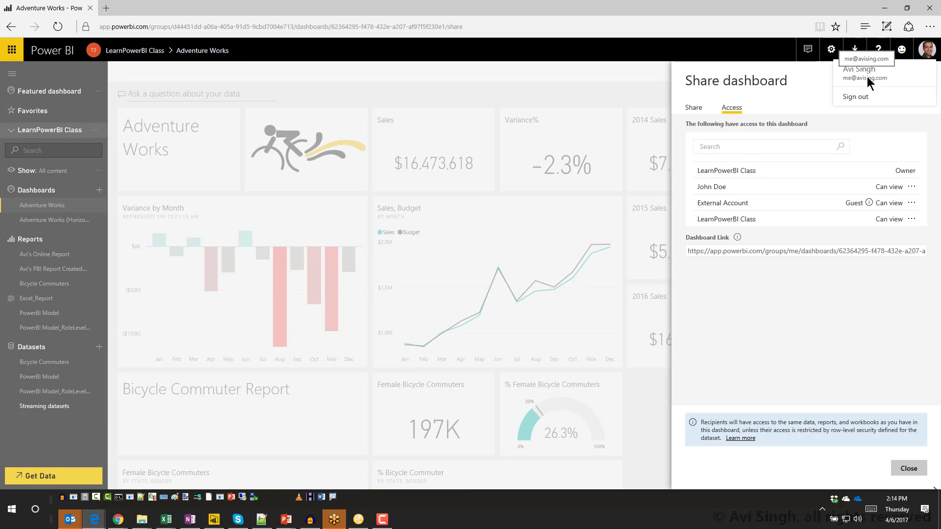
left_click(631, 95)
Step: In the other account's browser window, try opening Adventure Works and cancel the Pro content prompt
key("alt+Tab")
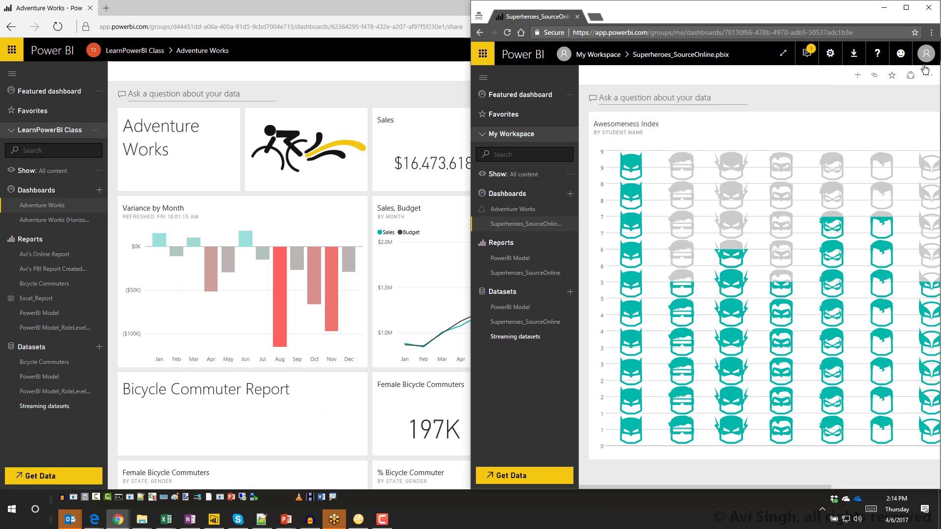
left_click(925, 56)
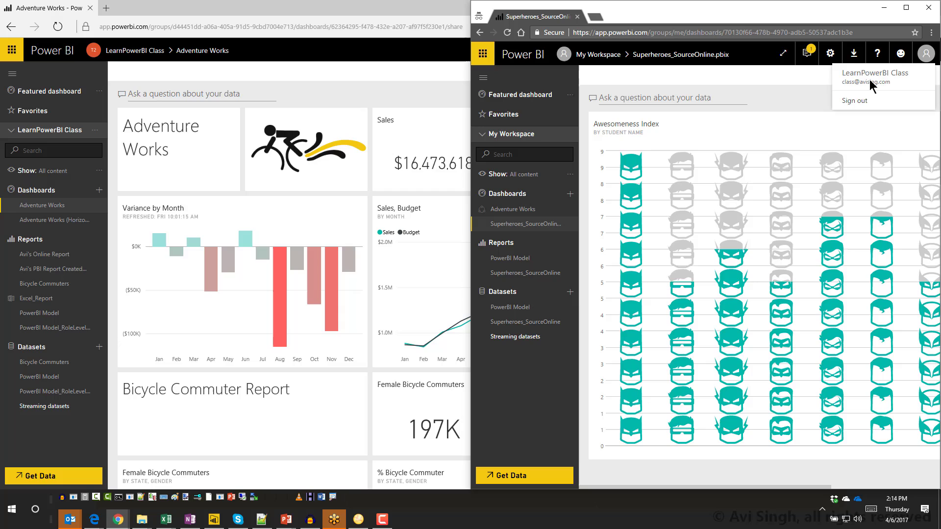
left_click(794, 81)
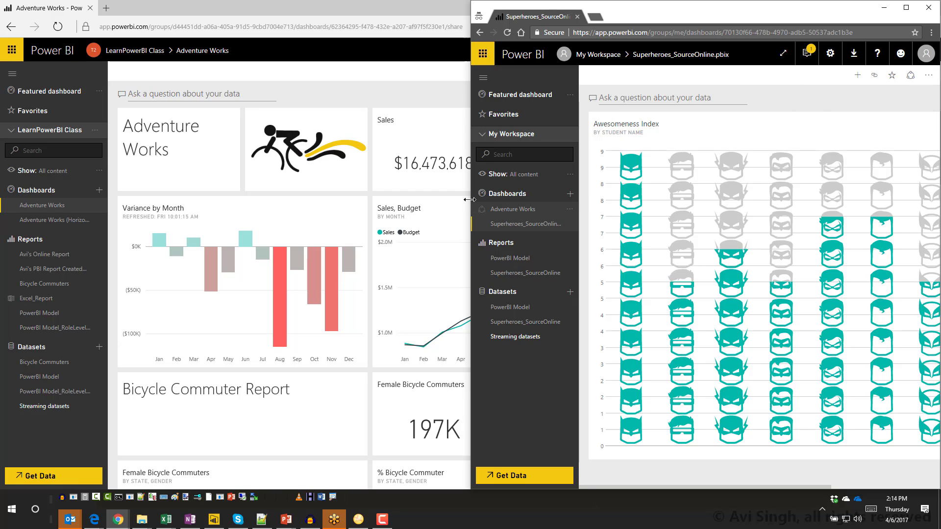
left_click(530, 211)
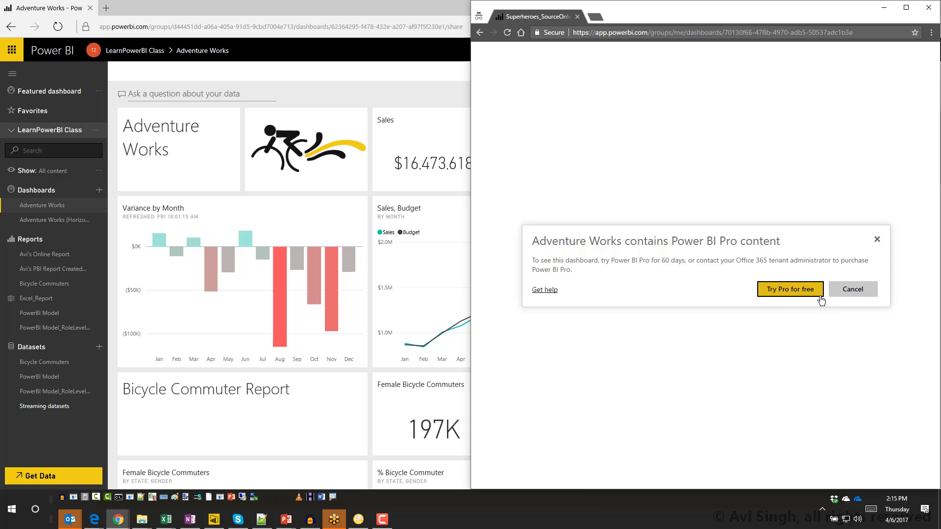
left_click(852, 289)
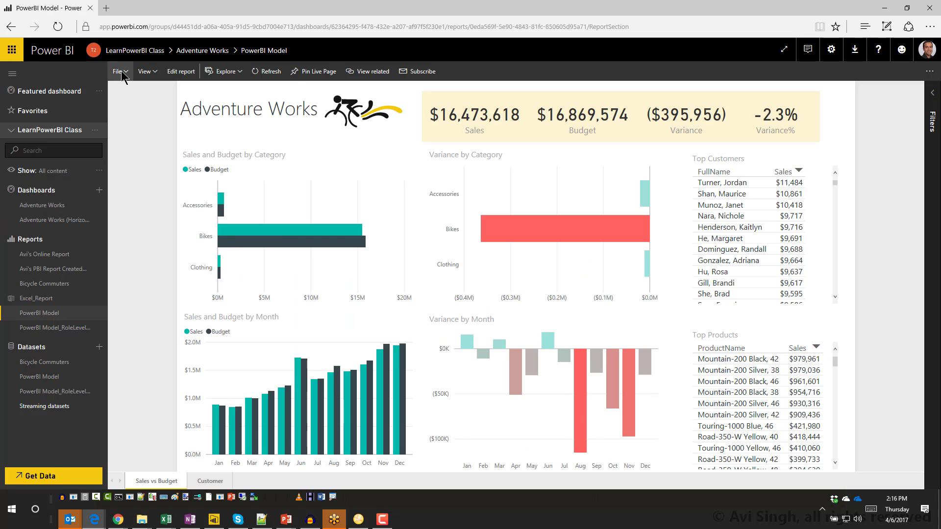
Step: Publish the PowerBI Model report to the web, copy its public link, and open an InPrivate window
left_click(123, 77)
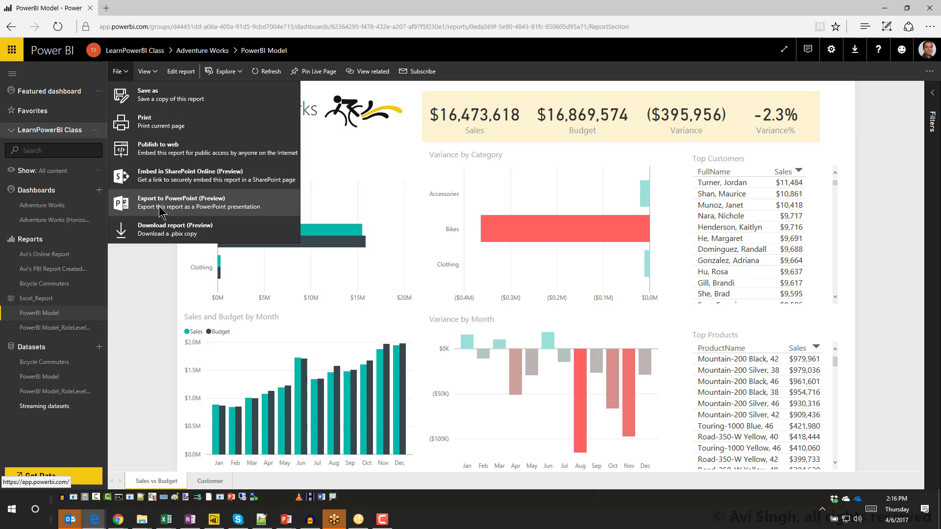
left_click(156, 149)
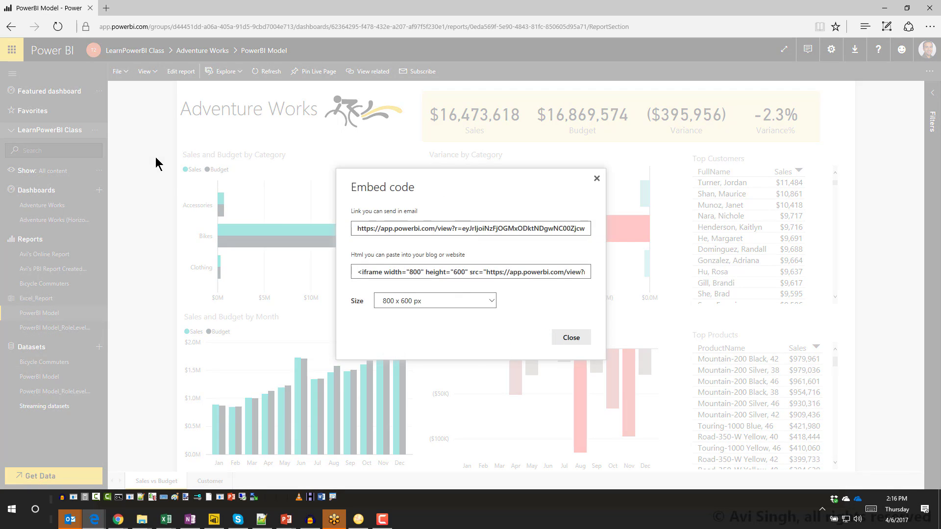
left_click(373, 228)
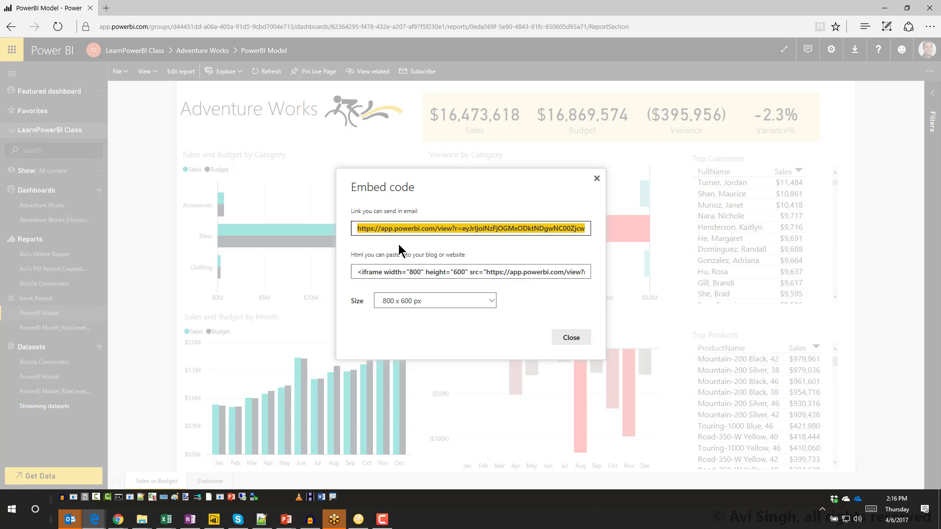
left_click(569, 339)
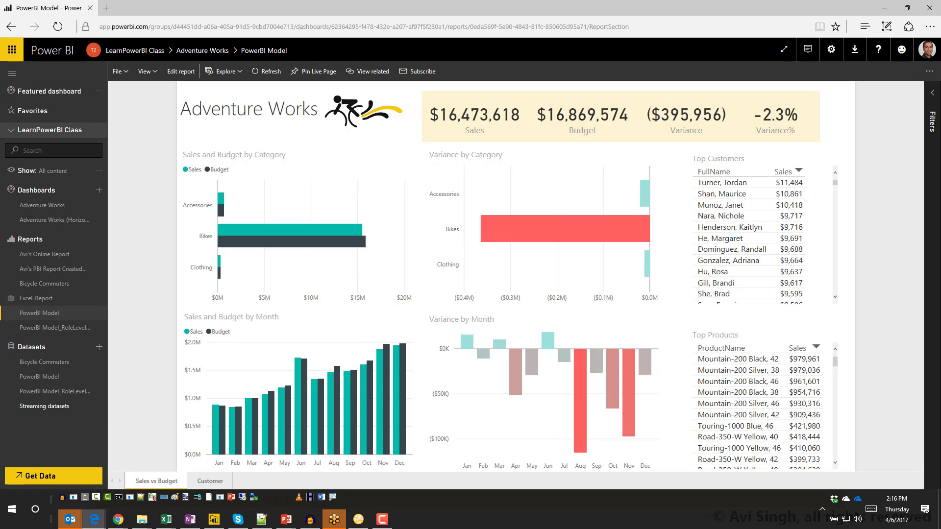
key("ctrl+shift+p")
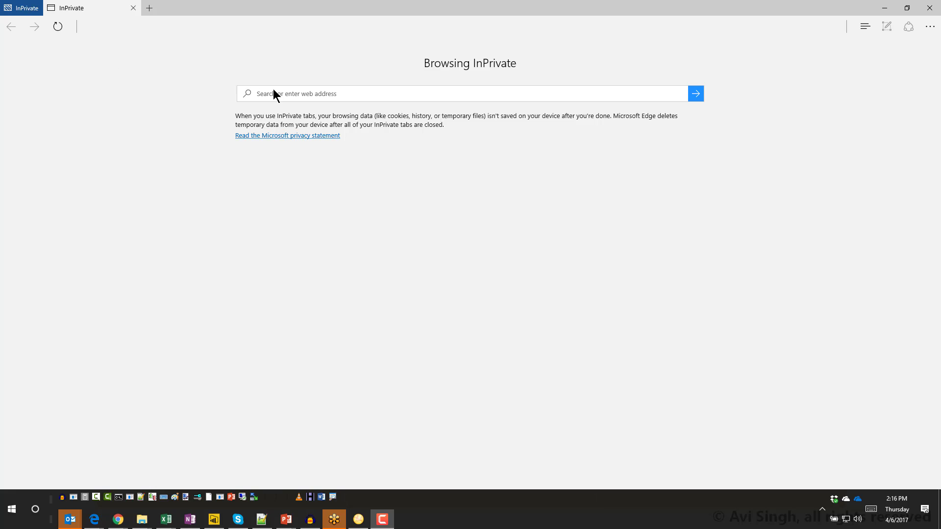
Step: Load the copied public link in the InPrivate window, view the report signed out, then close it
left_click(280, 93)
type("https://app.powerbi.com/view?r=eyJrIjoiNzFjOGMxODktNDgwNC00ZjcwLWIyZTEtZmM5NDYyNzU4YTlmIiwidCI6ImE1Y2M5ZDQxLTE2MjMtNGY0NS1iM2IyLWI5MzA0NTRiZDk4MiIsImMiOjZ9")
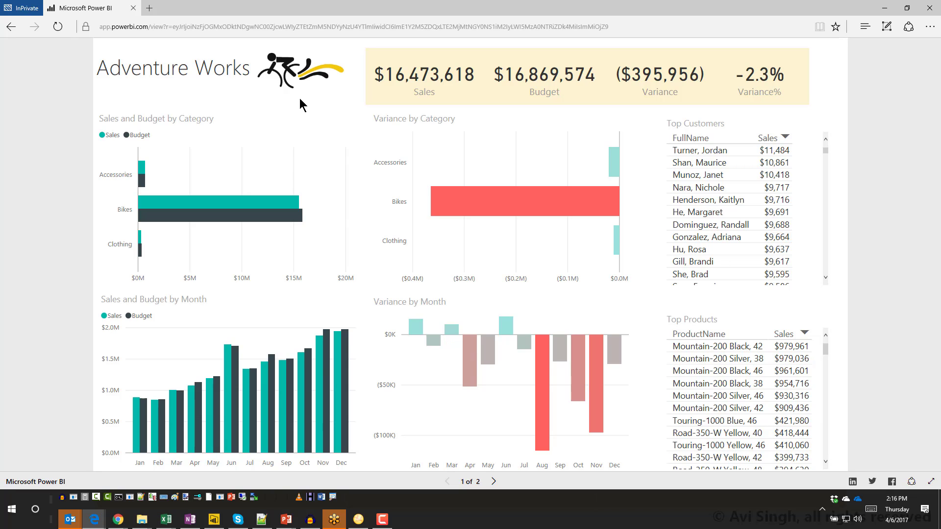
left_click(339, 30)
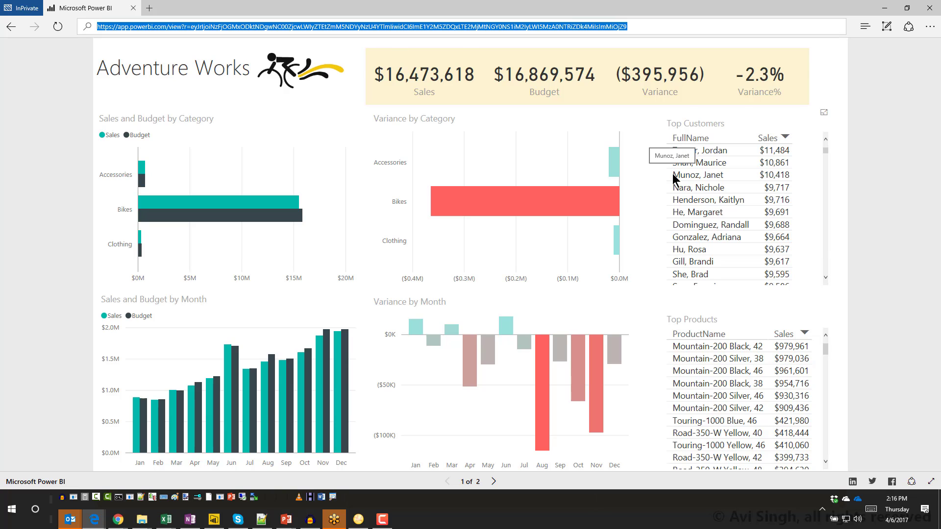
left_click(930, 8)
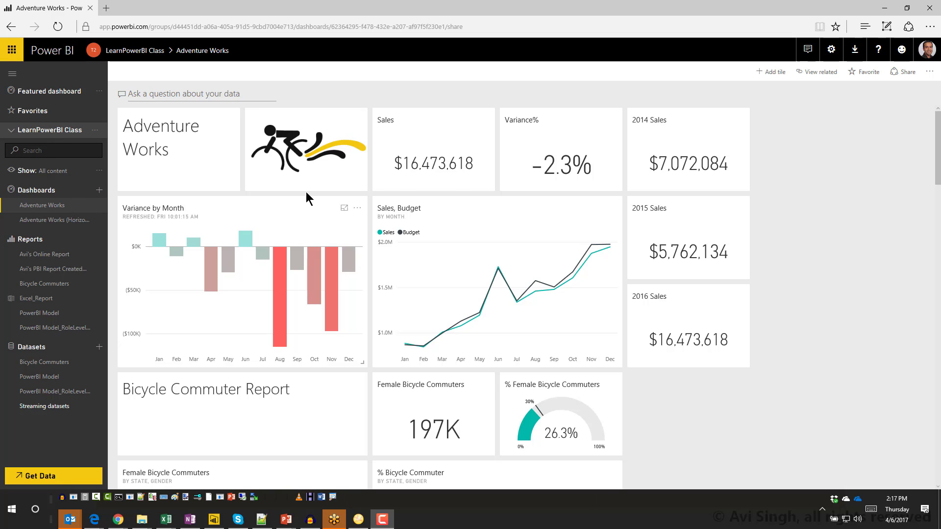
Step: Open the Share dashboard pane for Adventure Works, showing the Pro-users-only access warning
left_click(904, 73)
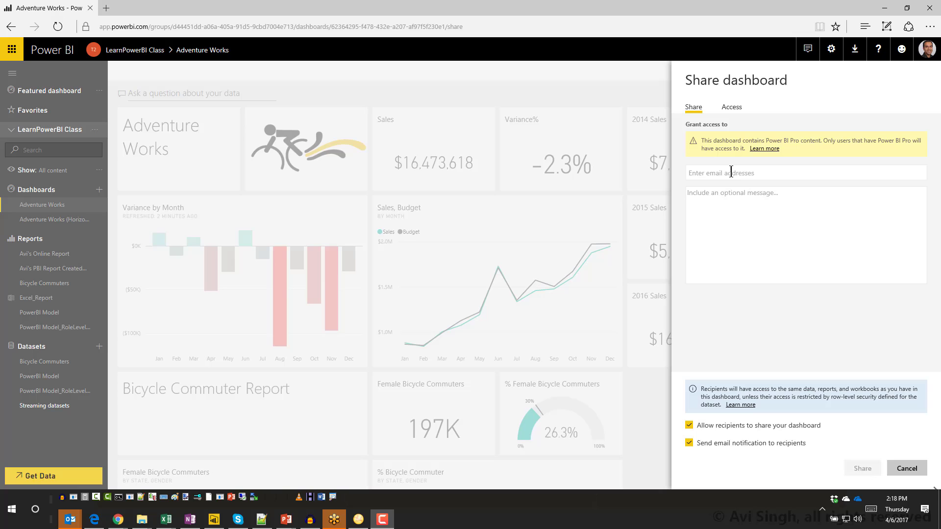
Step: Share Adventure Works to the external recipient's e-mail address with resharing disallowed
left_click(927, 55)
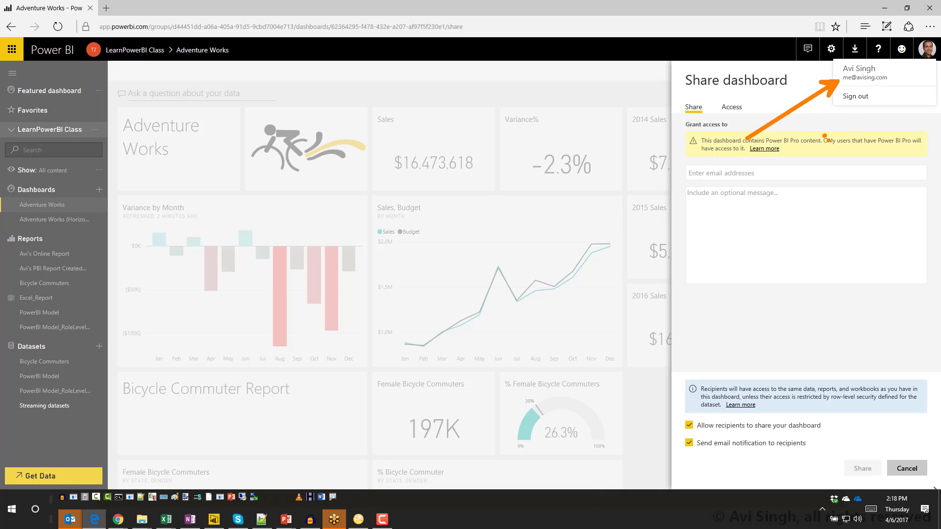
left_click(783, 176)
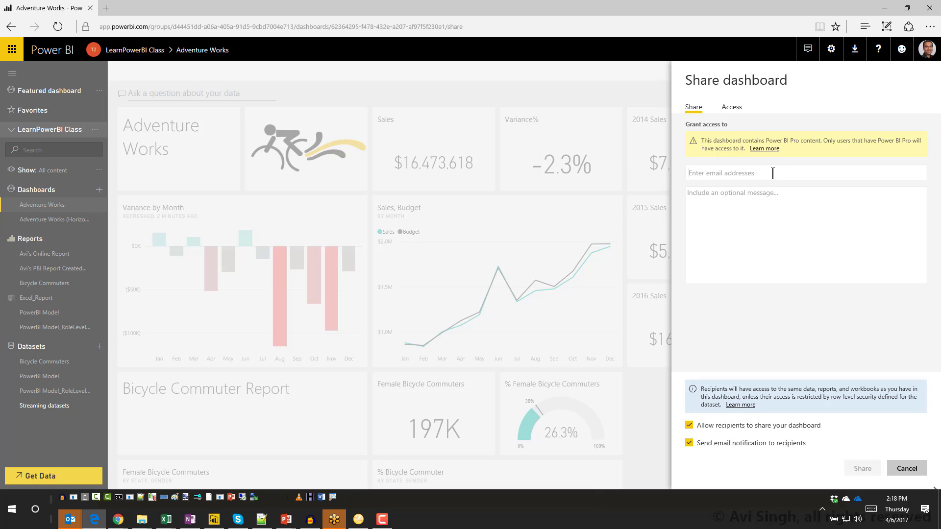
left_click(779, 206)
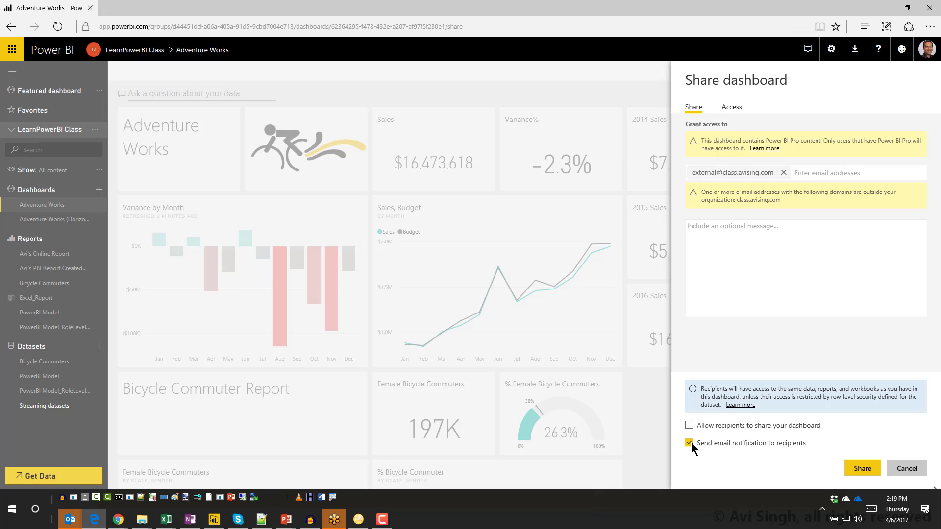
left_click(858, 470)
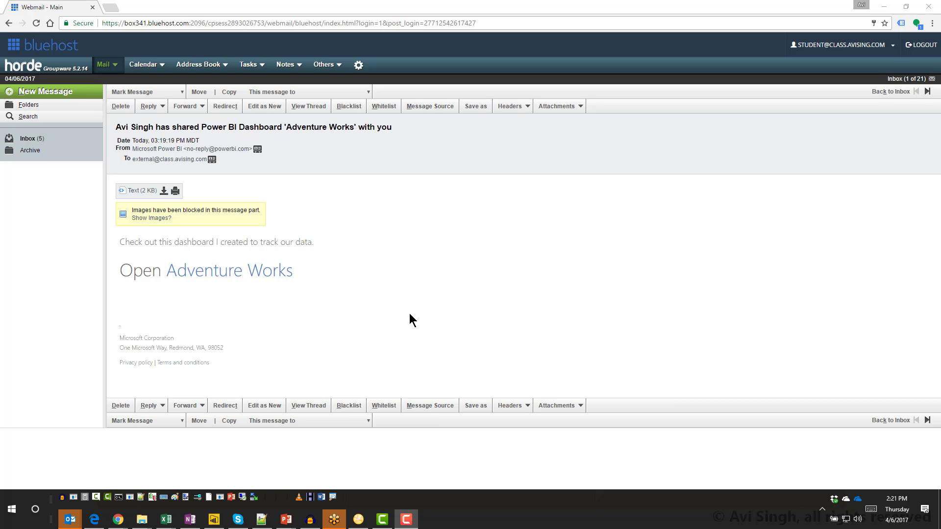
Step: Follow the 'Open Adventure Works' link in the invitation e-mail
left_click(260, 281)
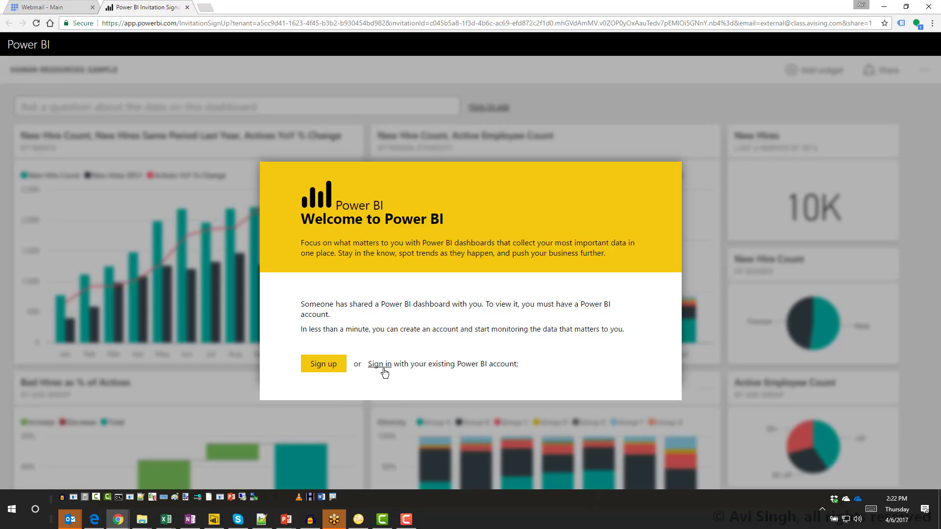
Step: Sign in on the Power BI invitation page with the external recipient's account
key("ctrl+1")
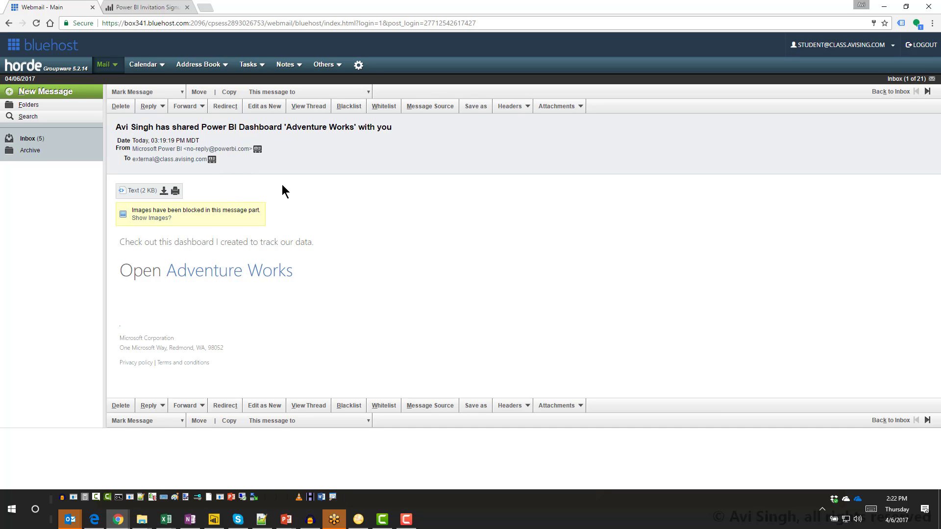
key("ctrl+Tab")
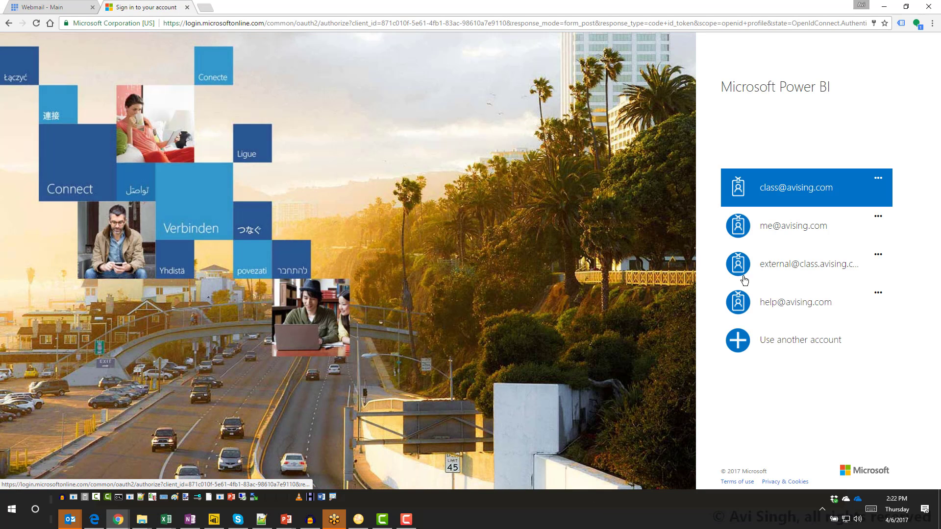
left_click(741, 275)
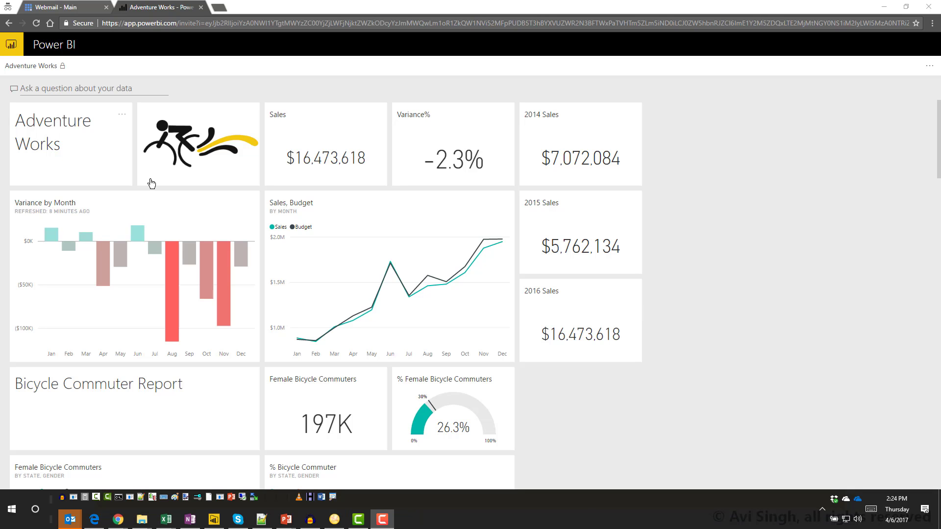
Step: Open the Adventure Works report from its title tile, then go back to the dashboard
left_click(109, 173)
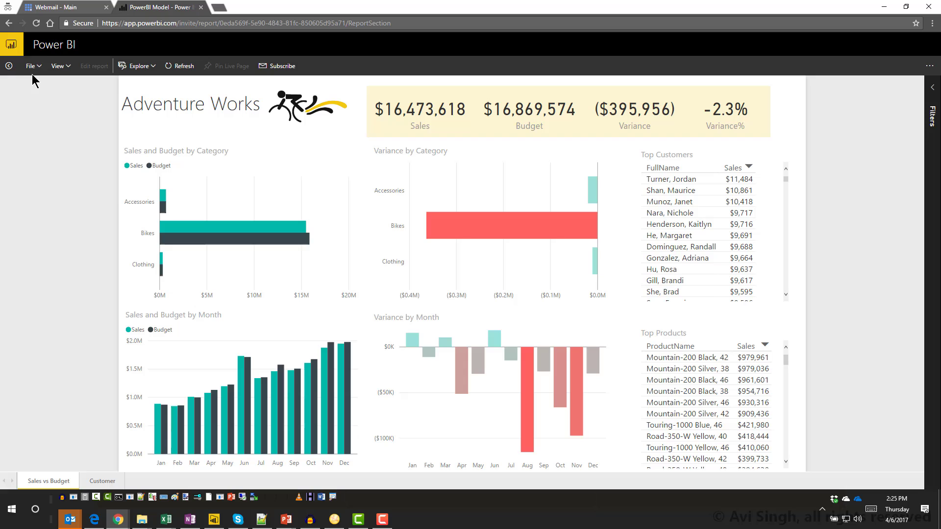
left_click(11, 68)
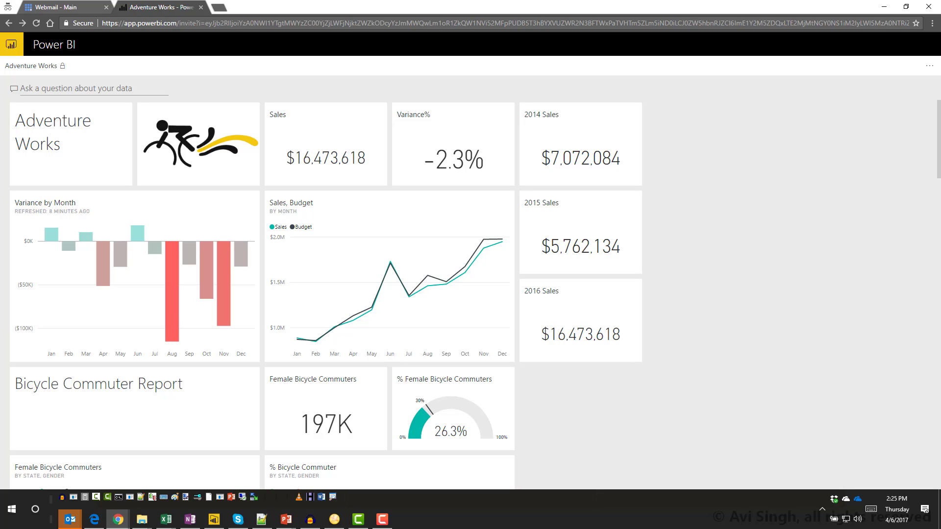
mouse_move(214, 276)
Step: Open the shared dashboard from the invitation e-mail and select its full web address
left_click(75, 8)
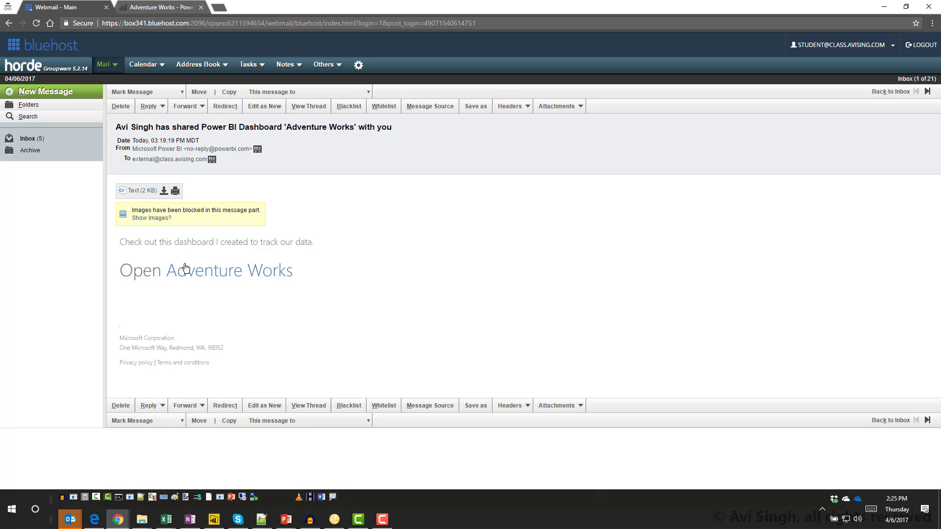
left_click(221, 273)
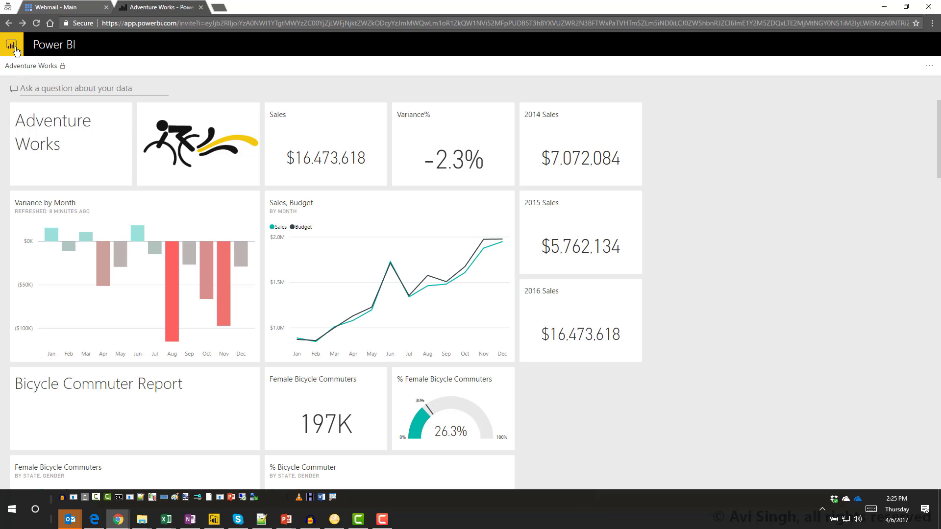
left_click(151, 23)
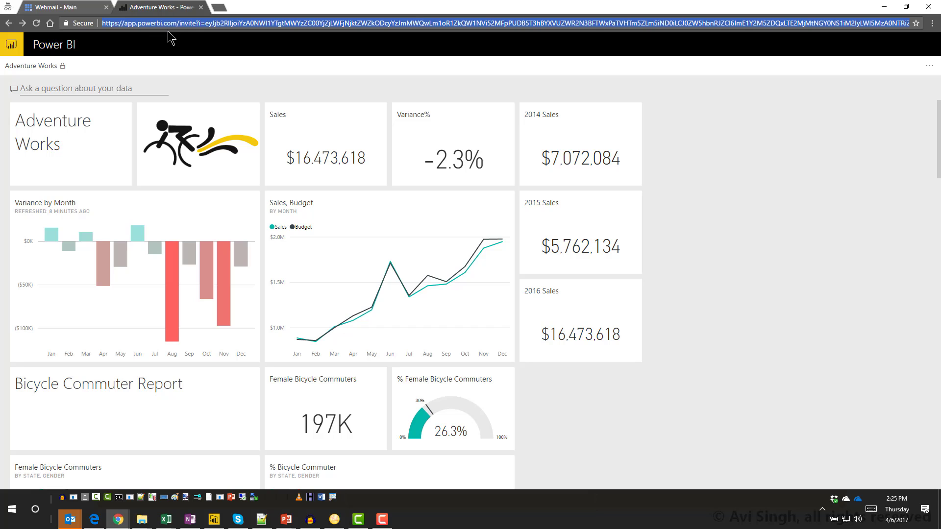
Step: Sign in at powerbi.com in a new private tab and expand the empty workspace's navigation pane
left_click(220, 8)
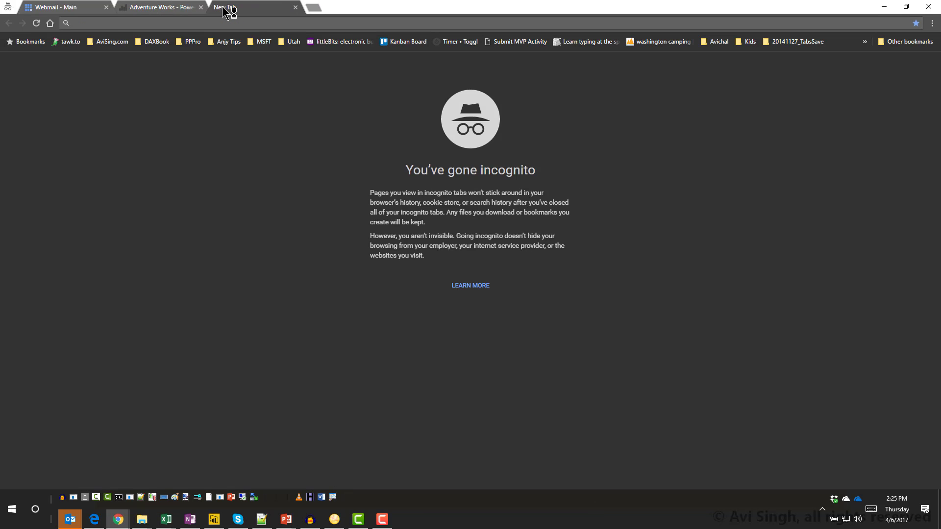
type("powerbi.com")
key("Return")
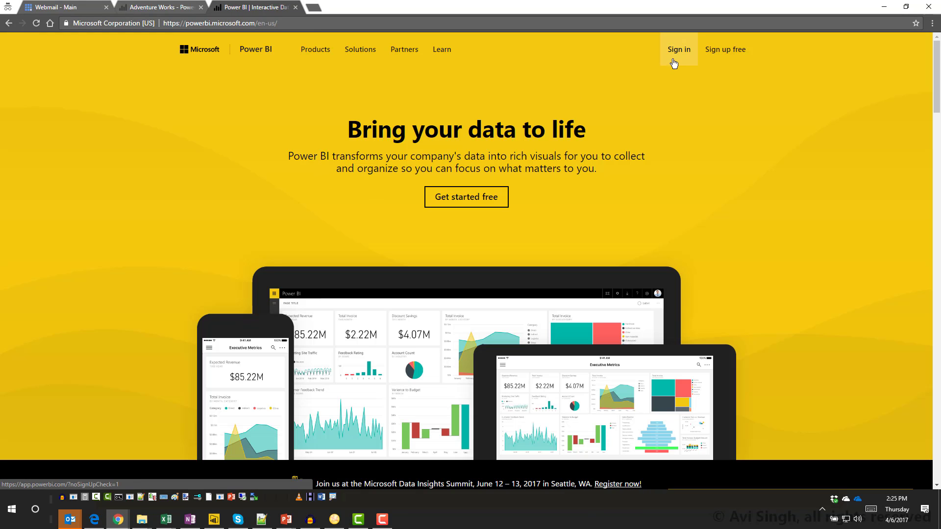
left_click(674, 61)
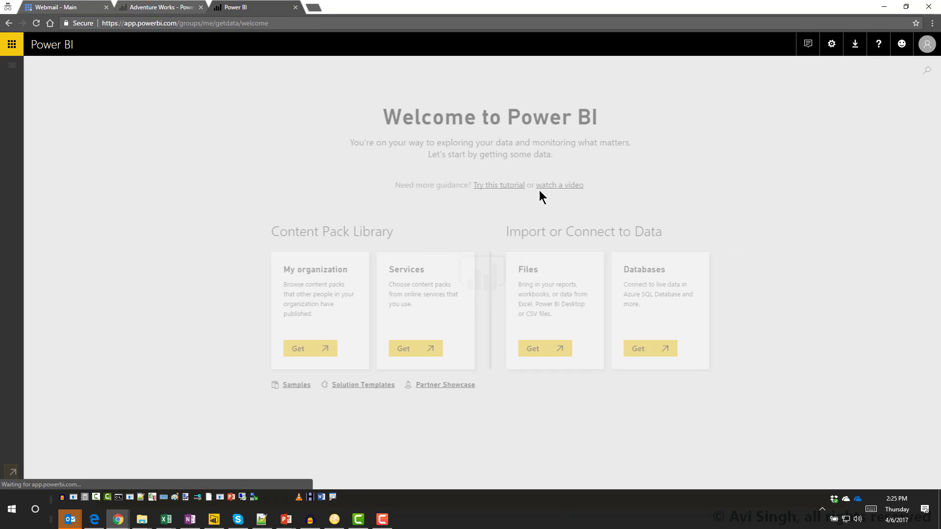
left_click(12, 71)
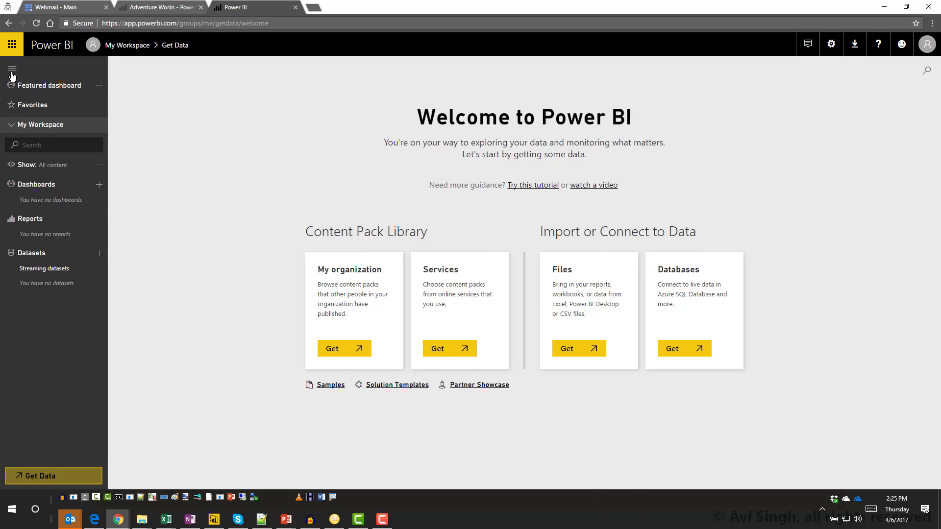
Step: Reopen the shared Adventure Works dashboard via the e-mail's 'Open Adventure Works' link
left_click(165, 7)
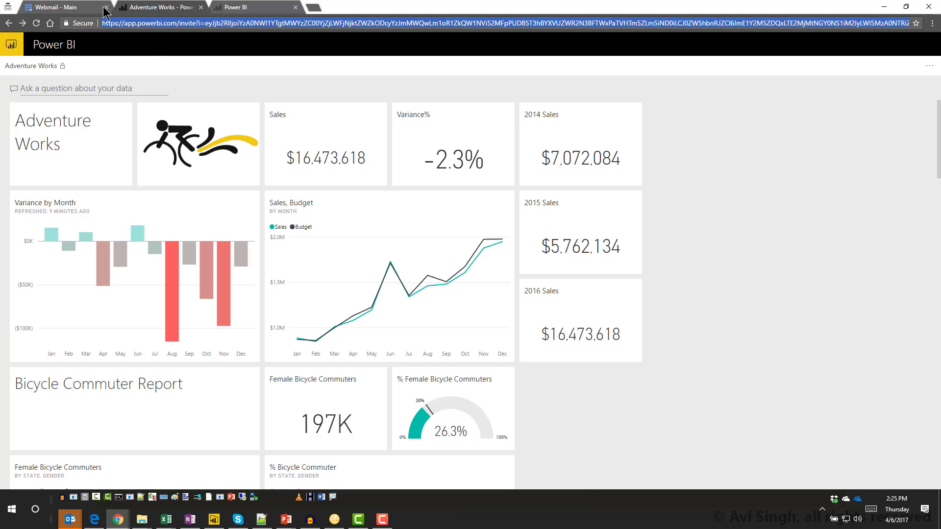
left_click(79, 7)
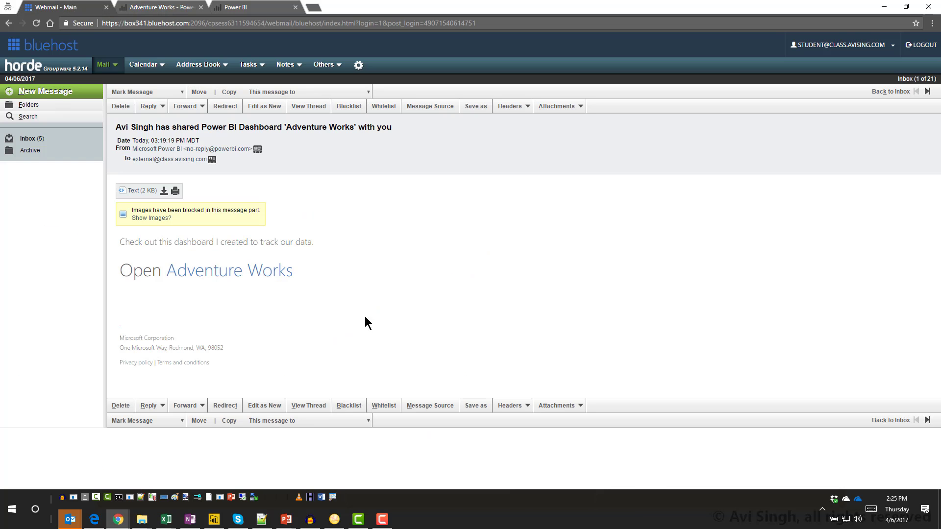
left_click(256, 274)
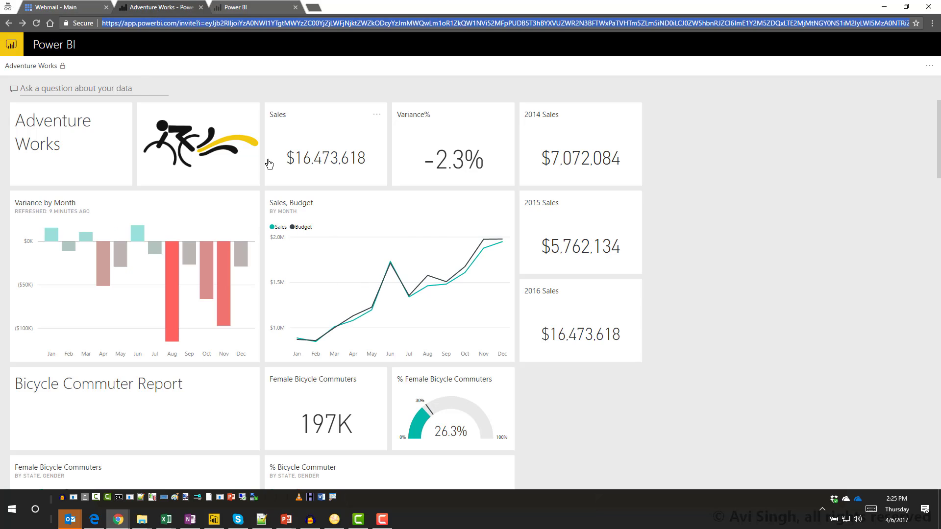